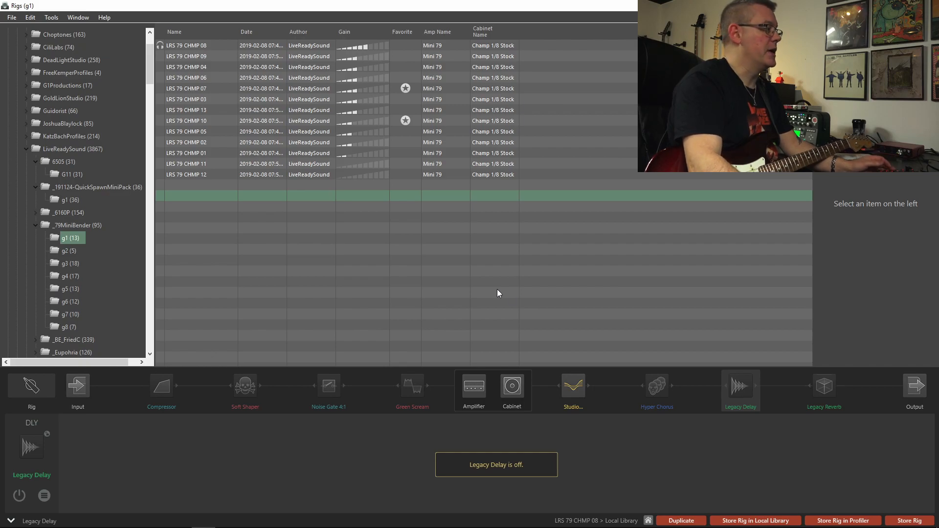
View the program's preferences, including the owner name and Rig Exchange login settings, and close them without changes.
left_click(12, 18)
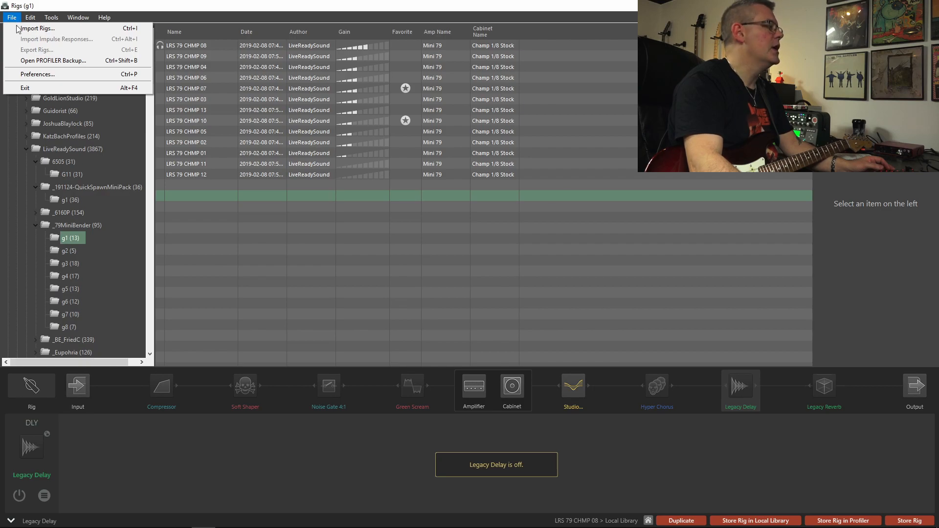
left_click(38, 74)
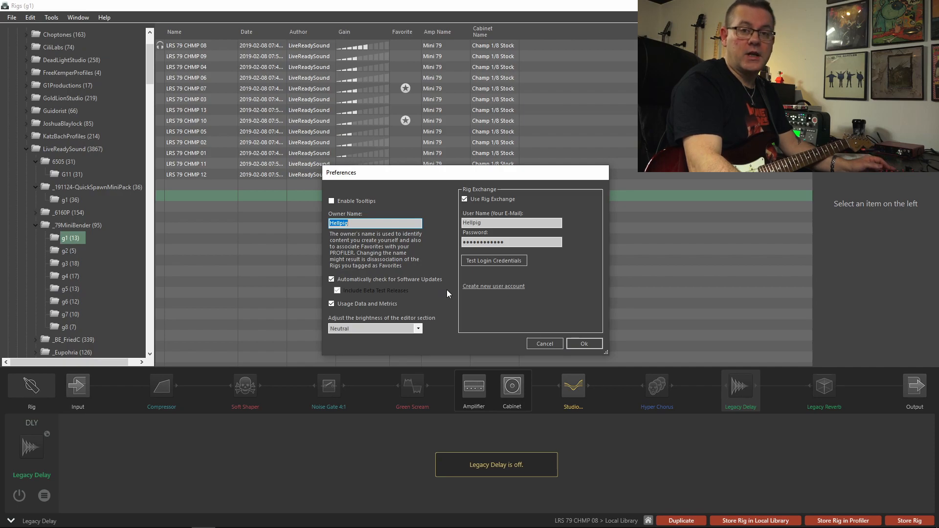
left_click(533, 345)
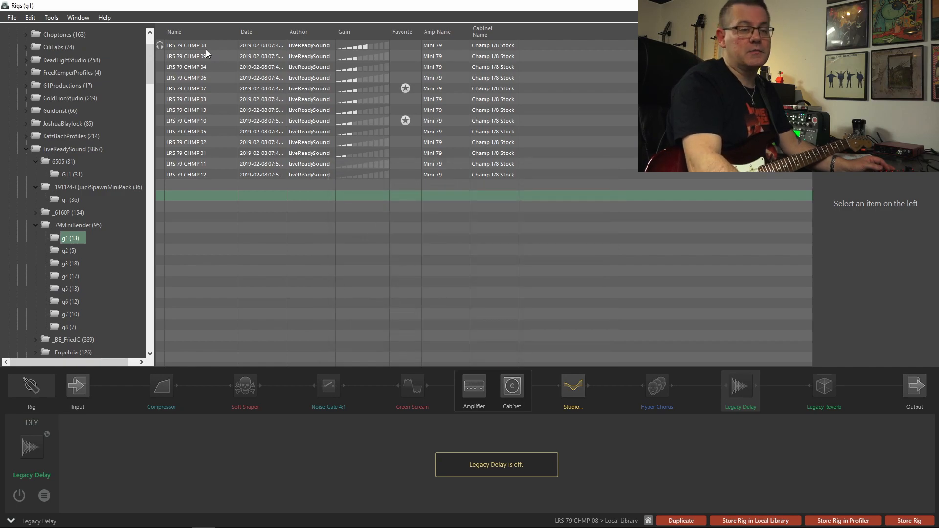
Check for software updates and dismiss the result.
left_click(111, 17)
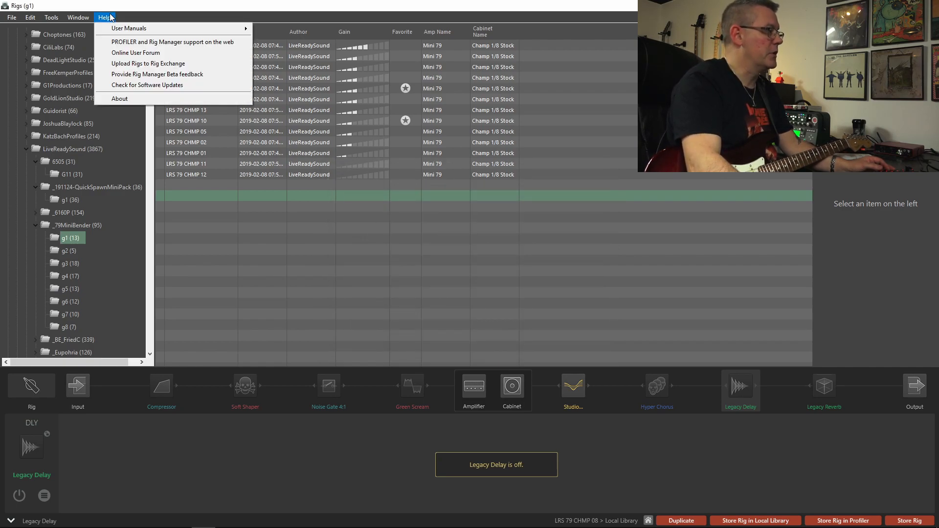
left_click(162, 88)
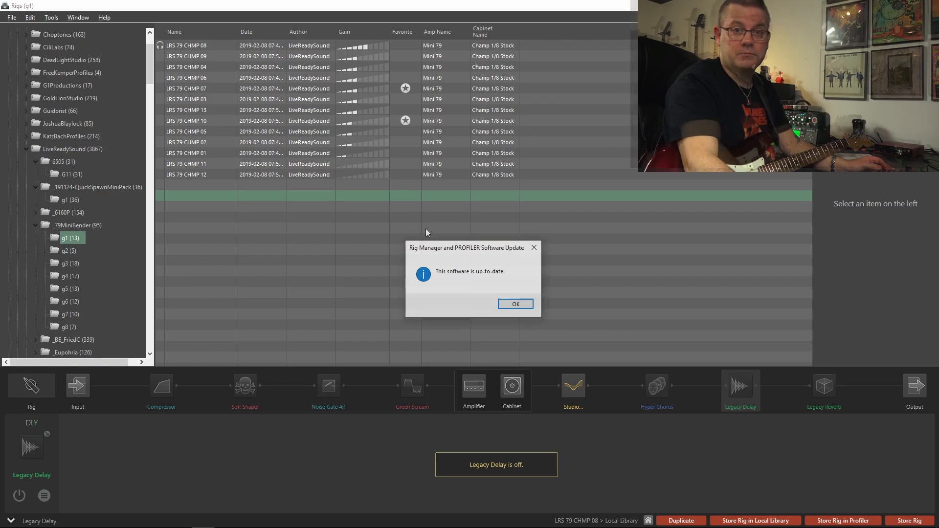
key("Return")
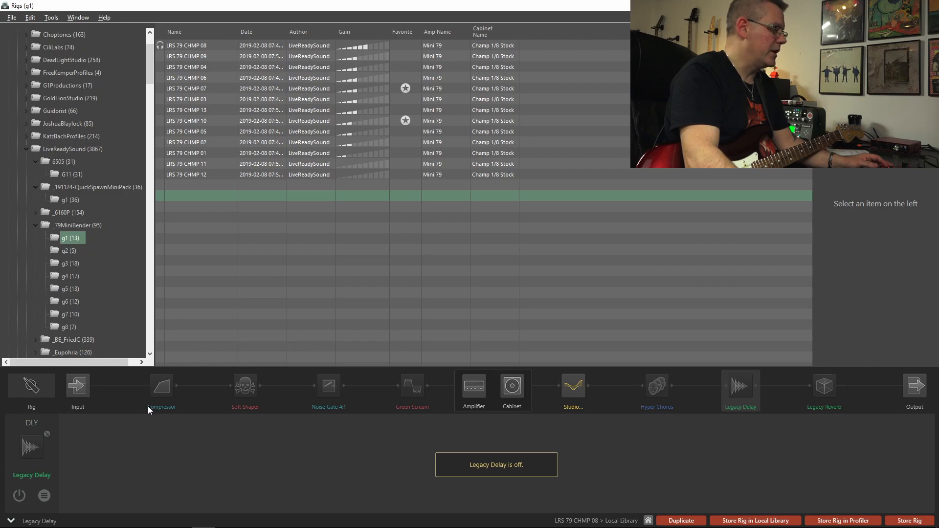
Open the rig settings and sweep Panorama to both extremes, +5.0 and -5.0, leaving it near the centre at +0.1.
left_click(34, 390)
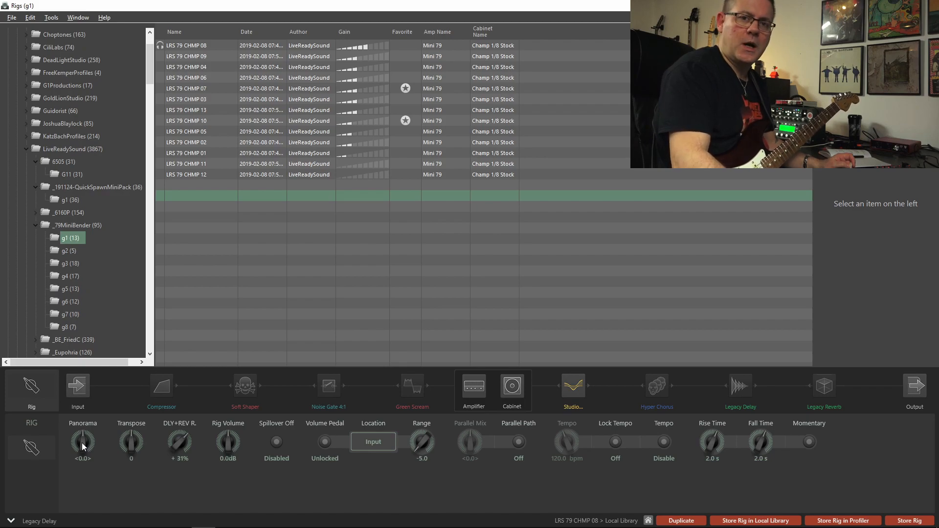
scroll(80, 440, "down", 3)
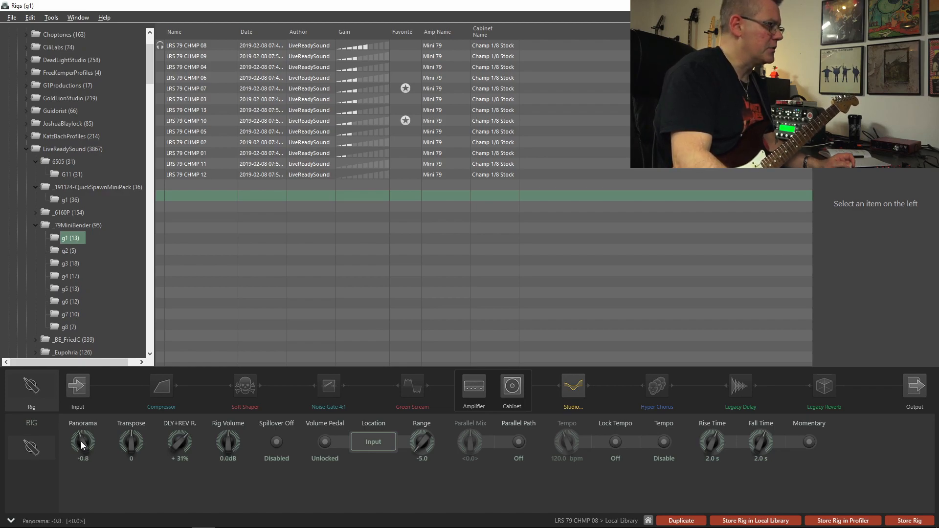
left_click_drag(81, 441, 78, 435)
left_click_drag(81, 440, 73, 439)
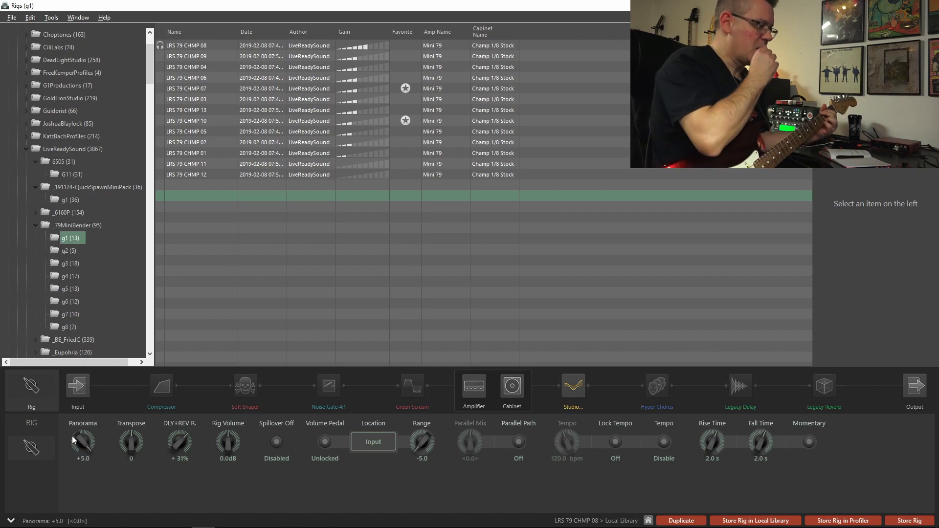
scroll(84, 440, "down", 10)
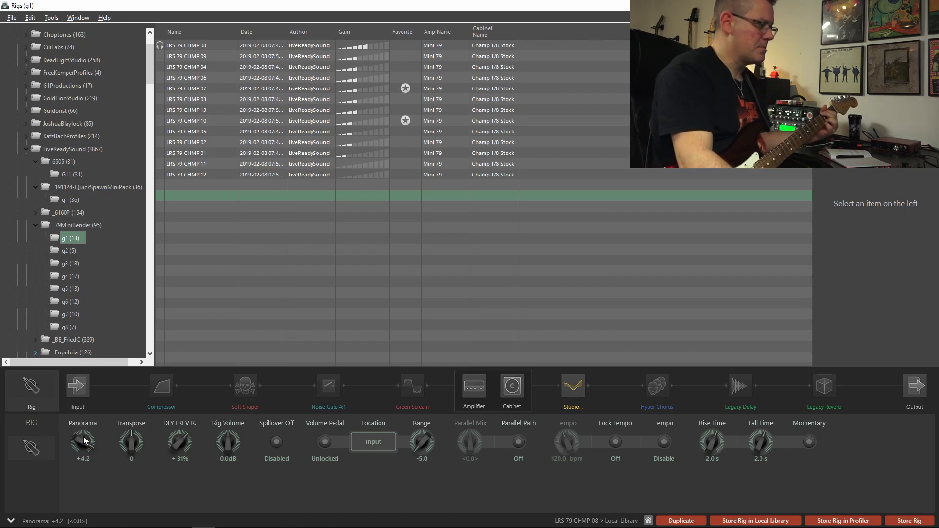
scroll(83, 441, "down", 4)
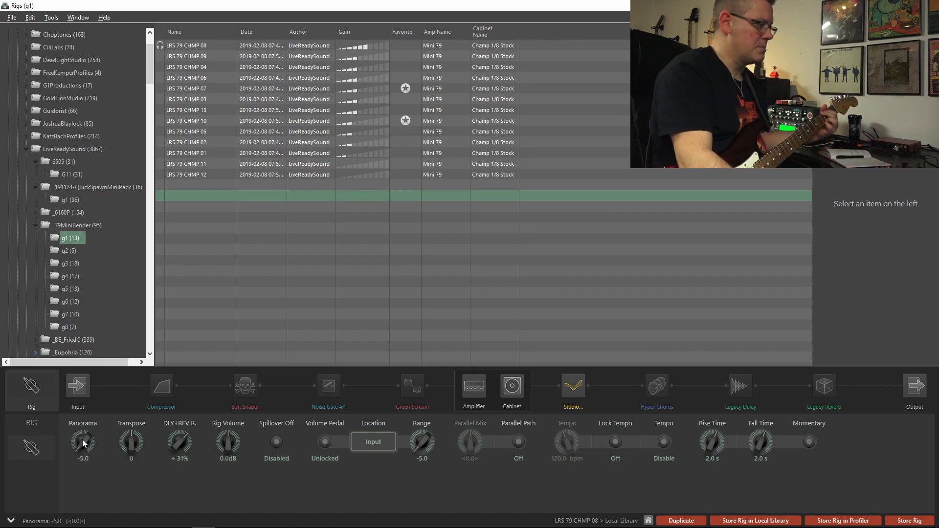
scroll(83, 446, "up", 4)
scroll(83, 443, "up", 2)
scroll(83, 445, "down", 2)
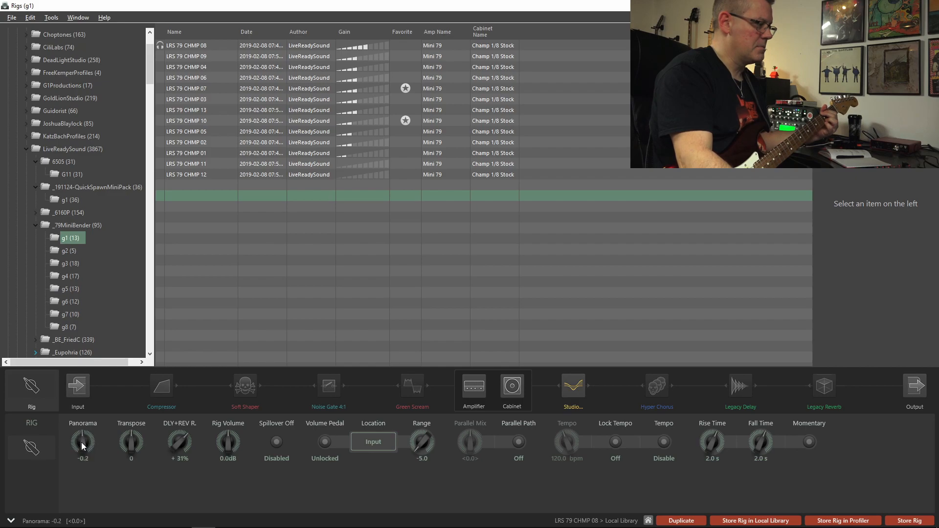
scroll(83, 445, "up", 1)
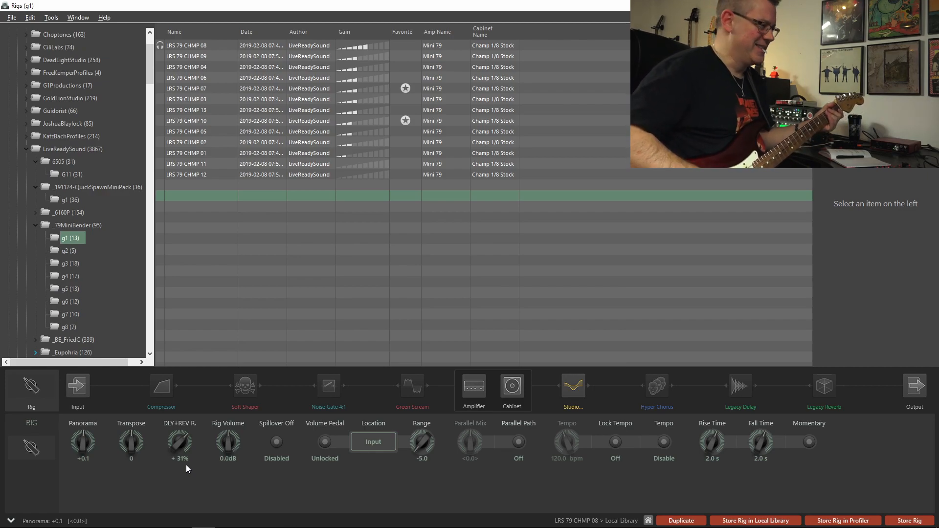
Lower the rig's Transpose to -36 and reset it to 0.
scroll(133, 441, "down", 2)
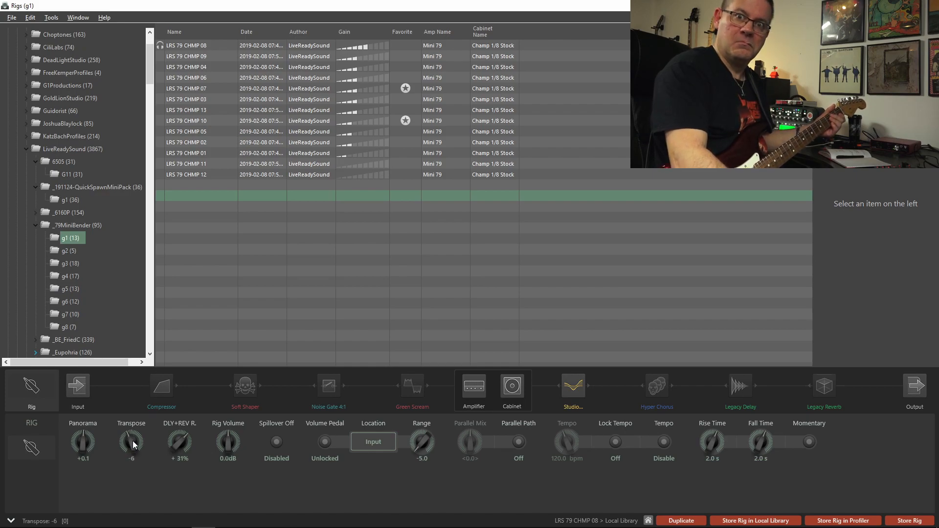
scroll(133, 441, "down", 4)
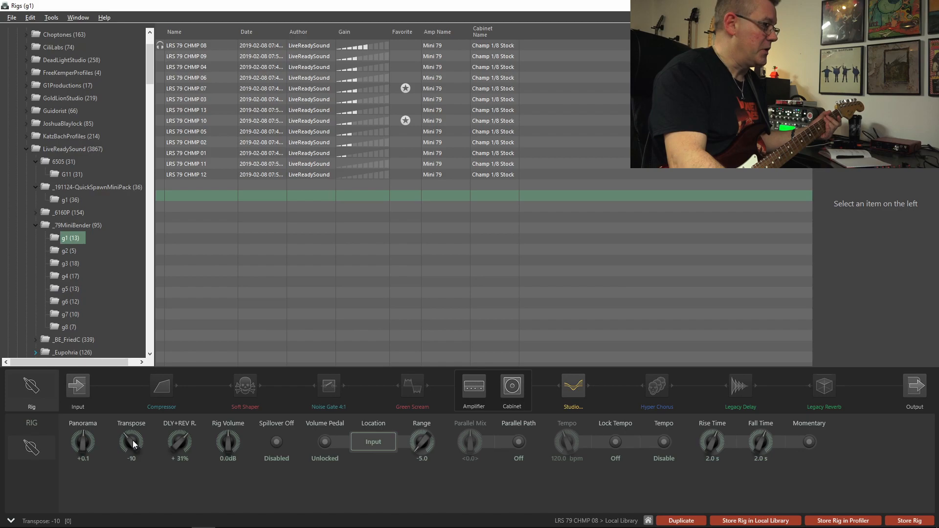
scroll(132, 440, "down", 12)
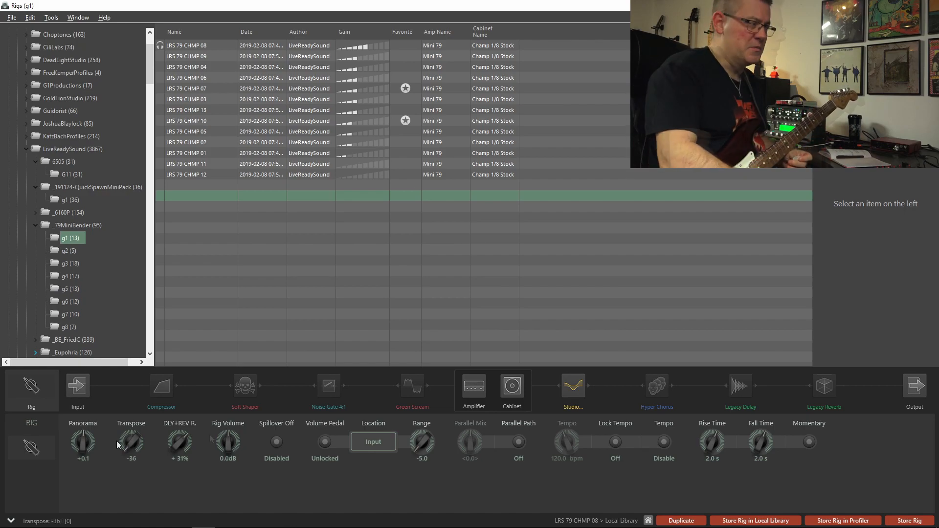
double_click(128, 442)
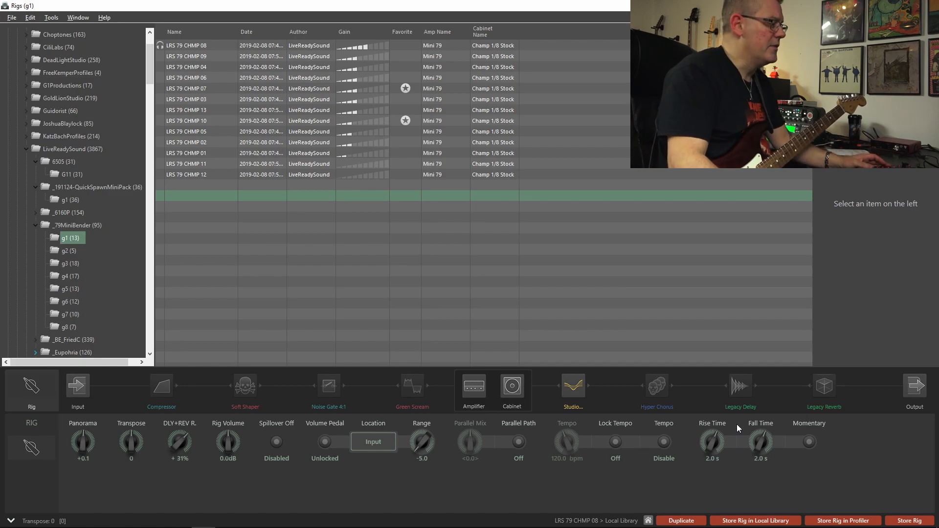
Open the amplifier settings and switch the amplifier off and on again.
left_click(480, 389)
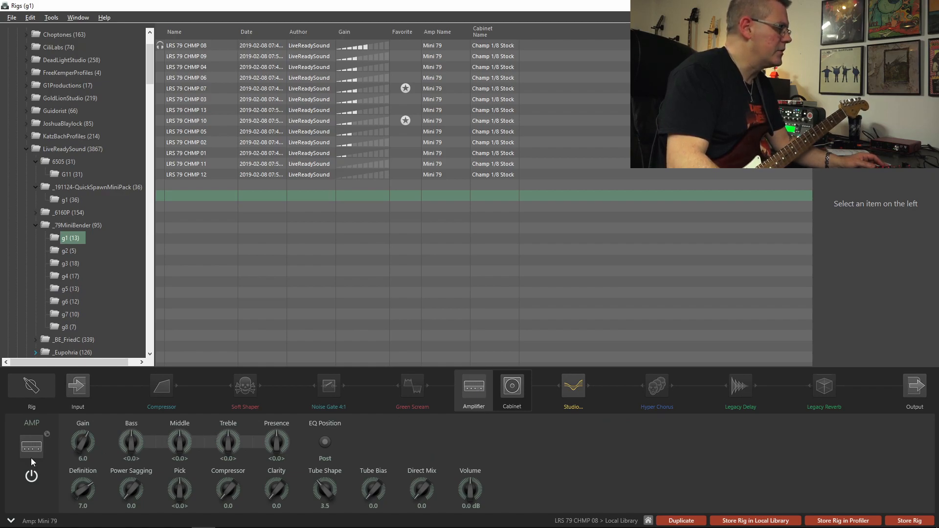
left_click(32, 476)
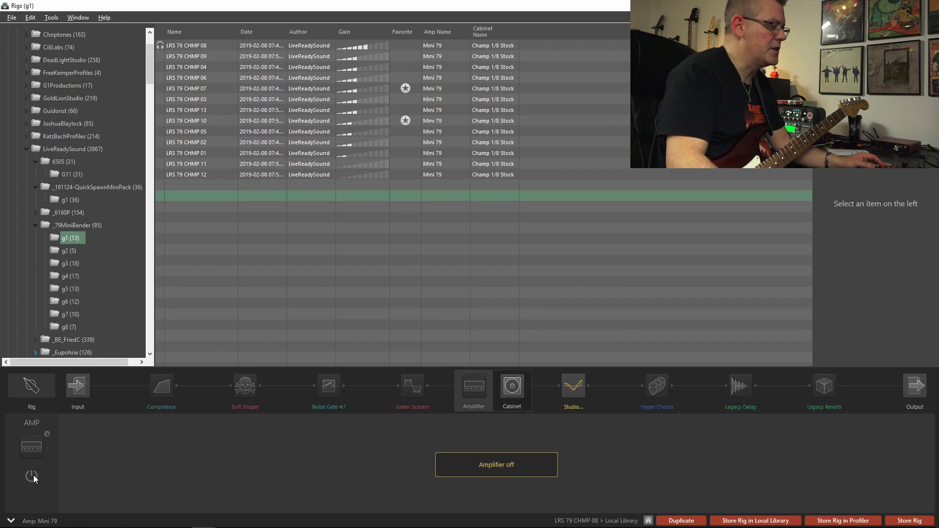
left_click(32, 475)
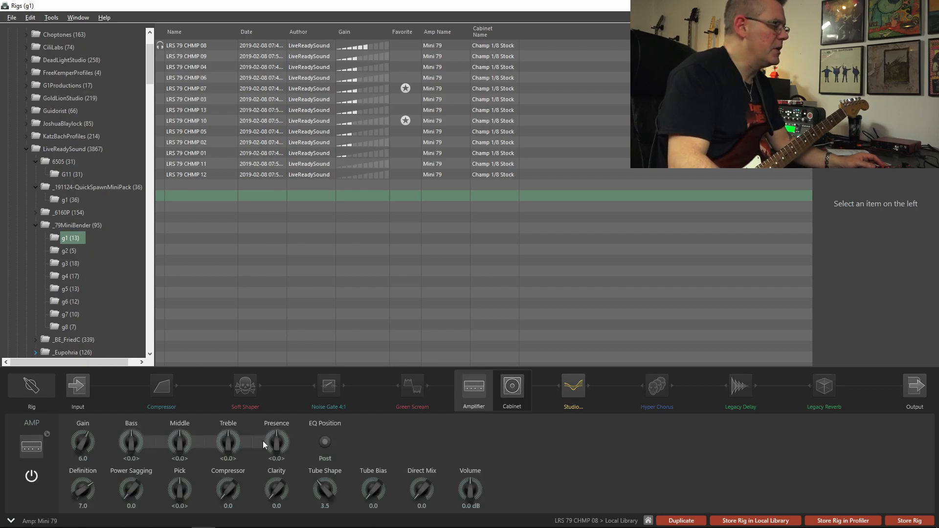
Toggle the amplifier's EQ Position between Pre and Post, and raise Clarity to 3.5 before returning it to 0.0.
left_click(325, 443)
left_click(325, 443)
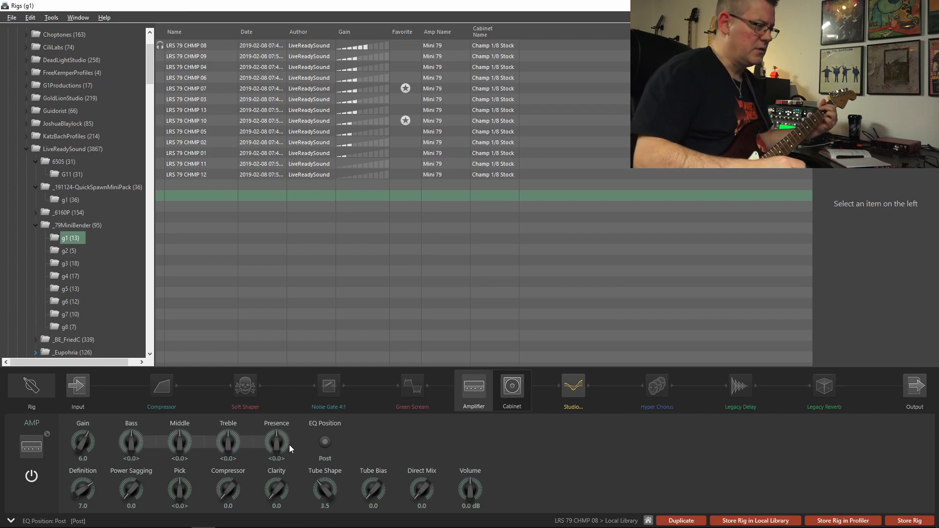
left_click(326, 442)
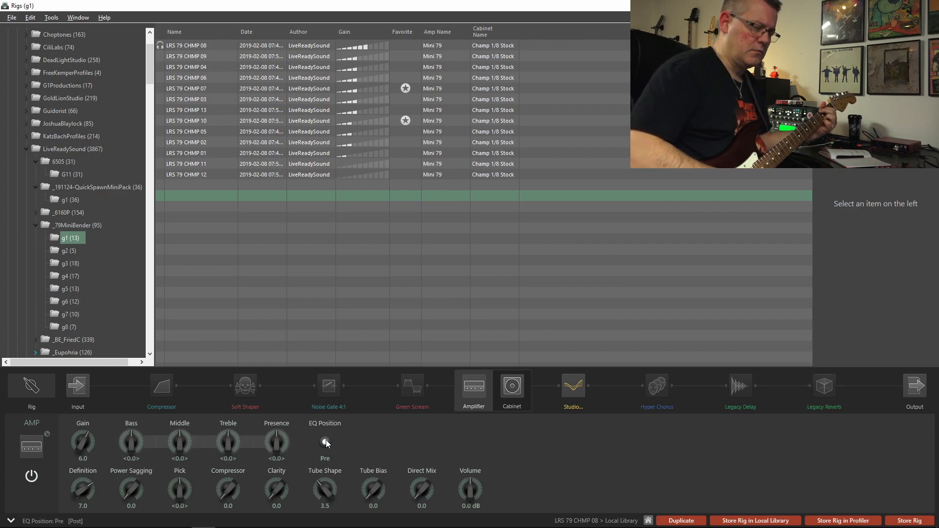
left_click(325, 440)
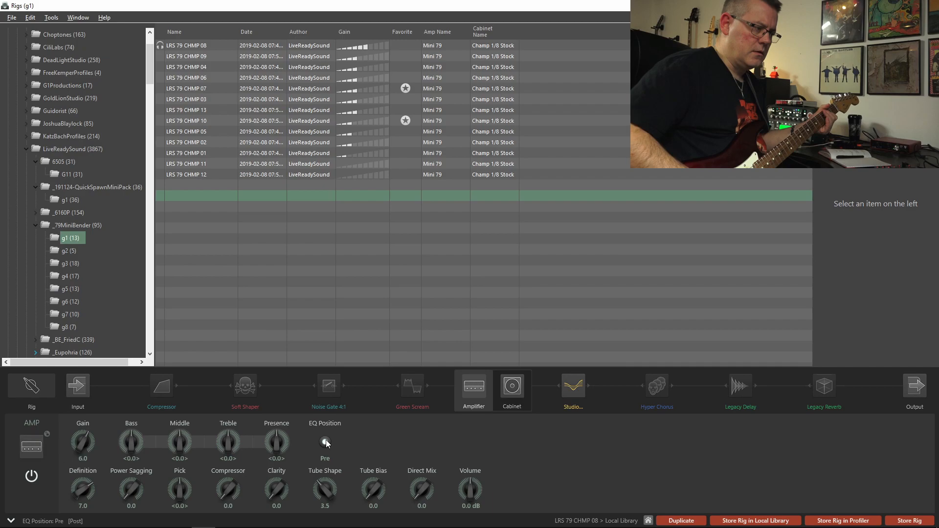
left_click(325, 442)
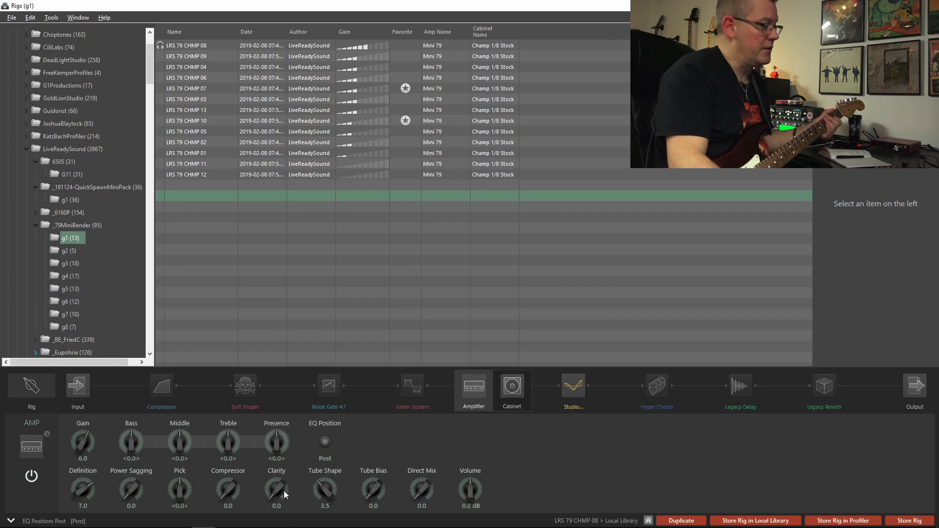
left_click_drag(272, 497, 272, 482)
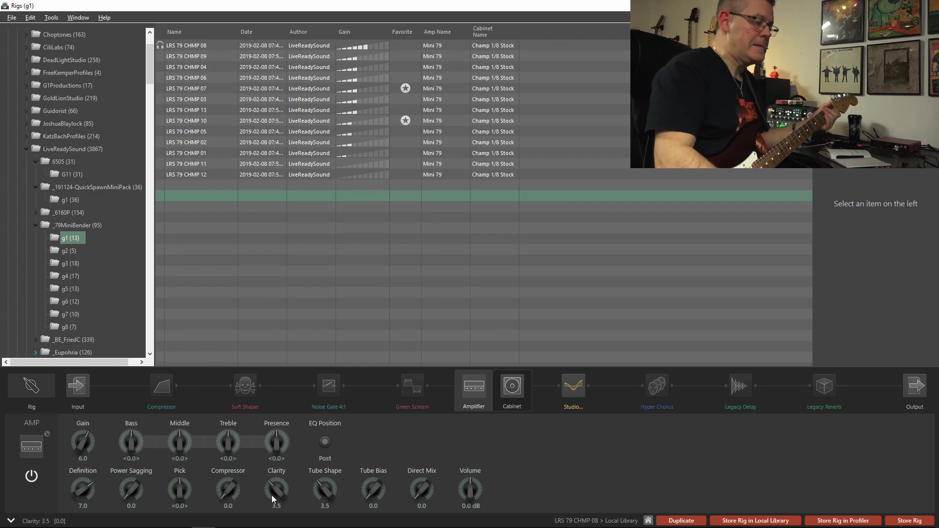
left_click_drag(272, 483, 272, 508)
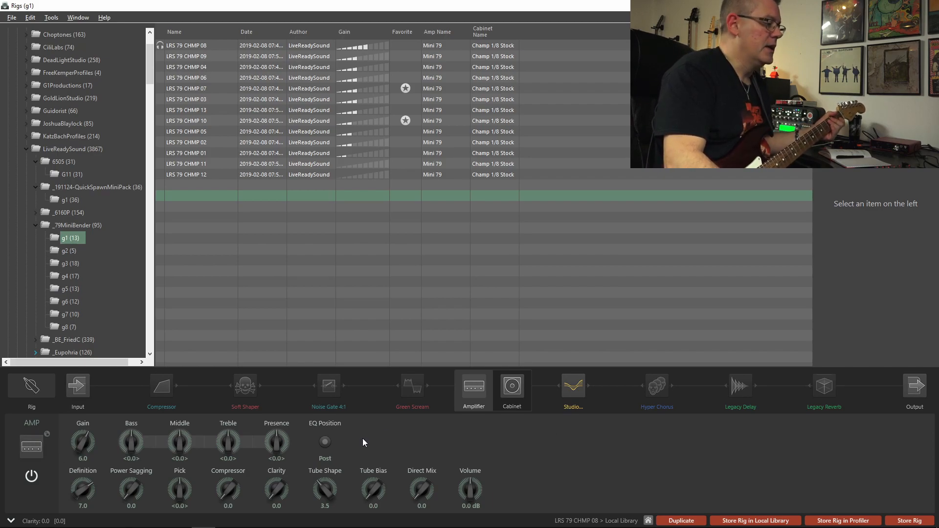
View the cabinet settings, locate the loaded rig LRS 79 CHMP 08 in the library and store it.
left_click(521, 386)
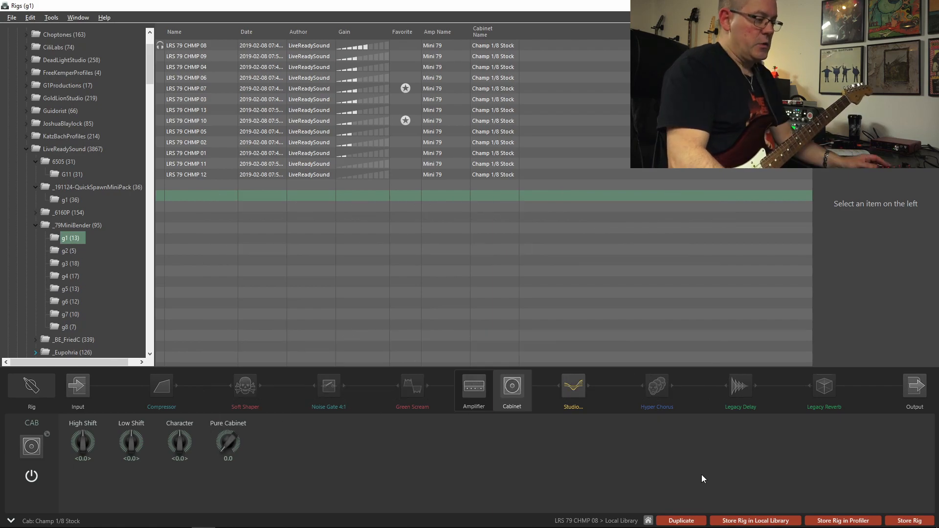
left_click(648, 520)
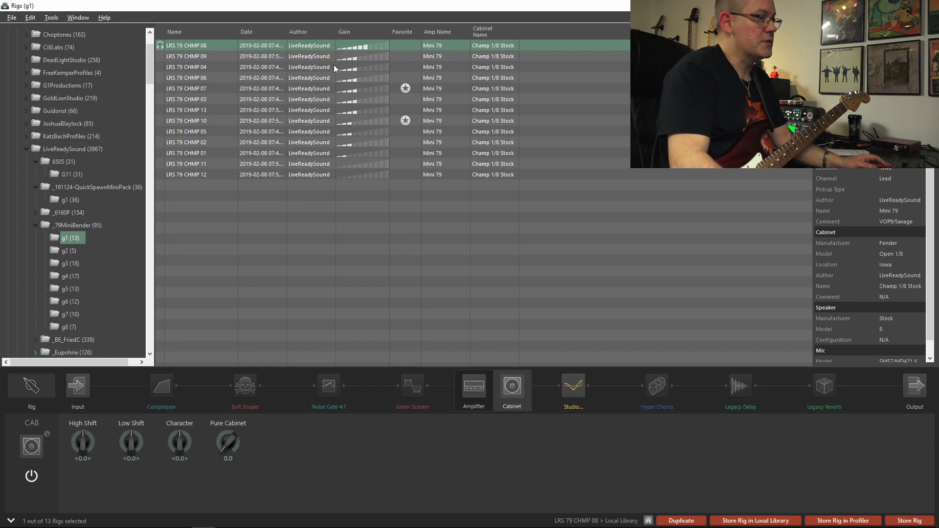
mouse_move(656, 527)
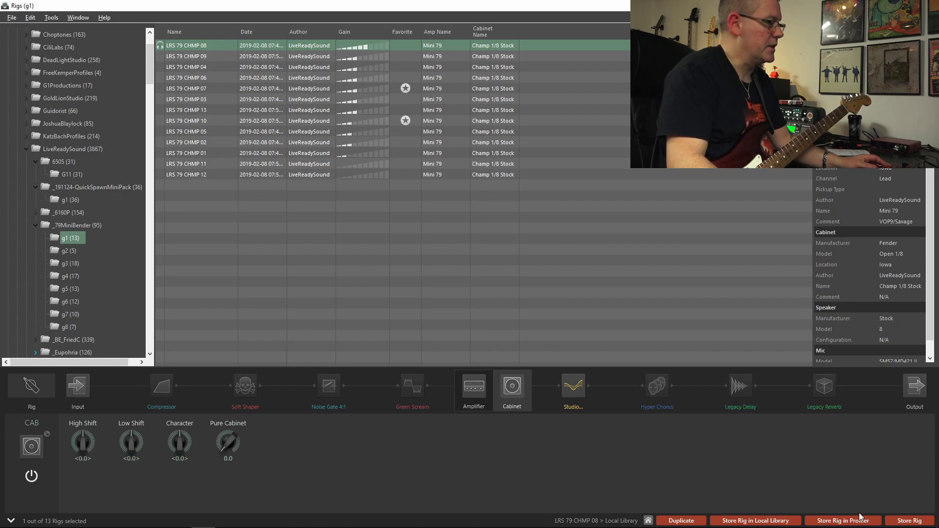
left_click(908, 522)
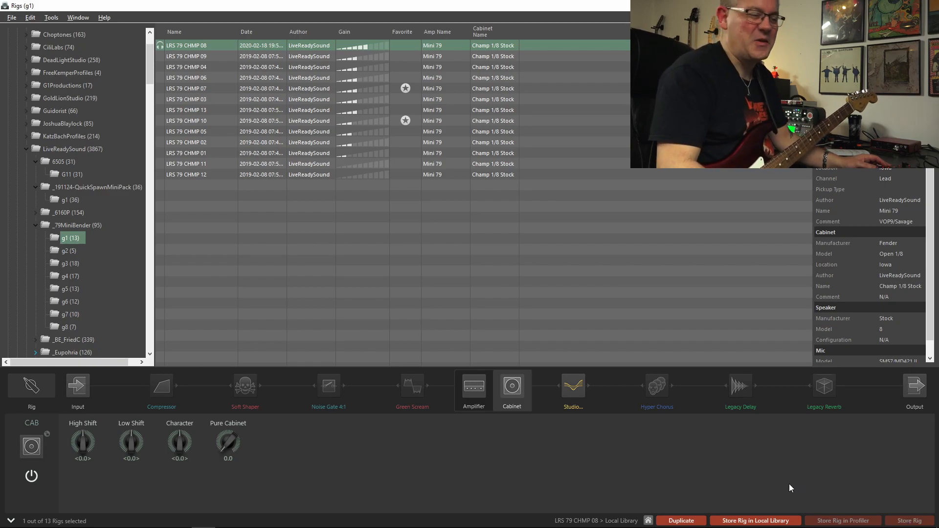
mouse_move(778, 518)
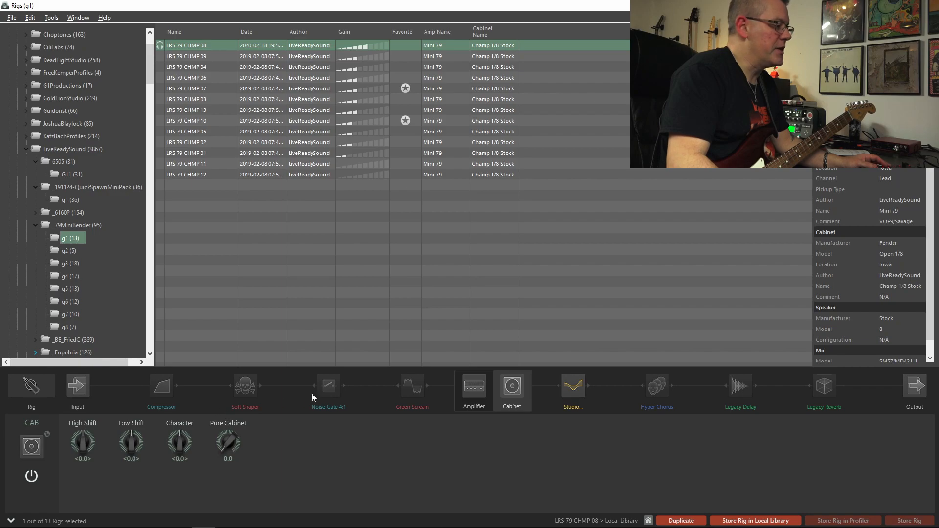
Switch on the Green Scream effect and view its list of effect types without choosing another one.
left_click(408, 385)
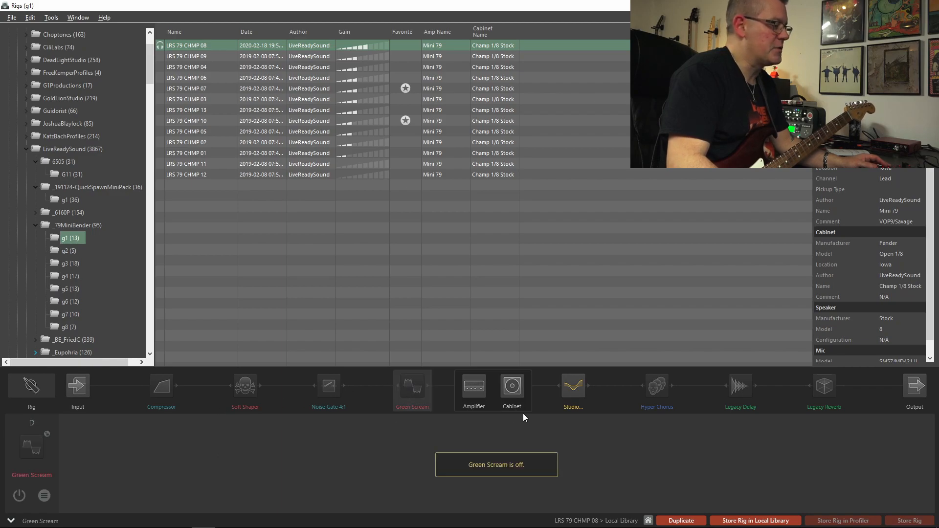
left_click(19, 495)
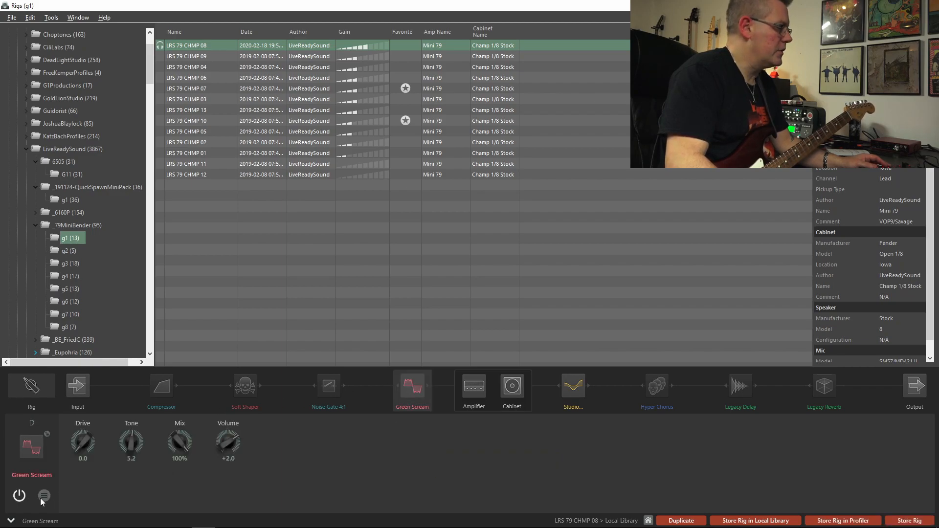
left_click(43, 497)
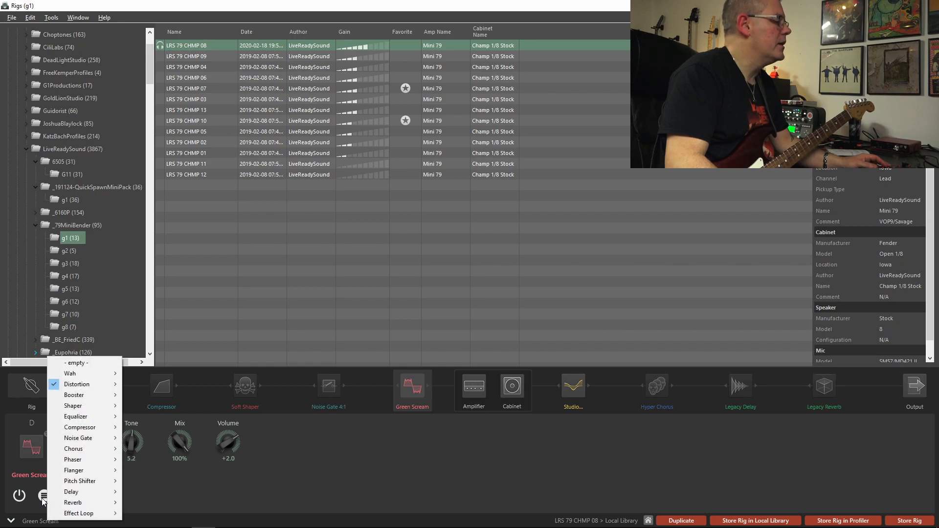
left_click(31, 499)
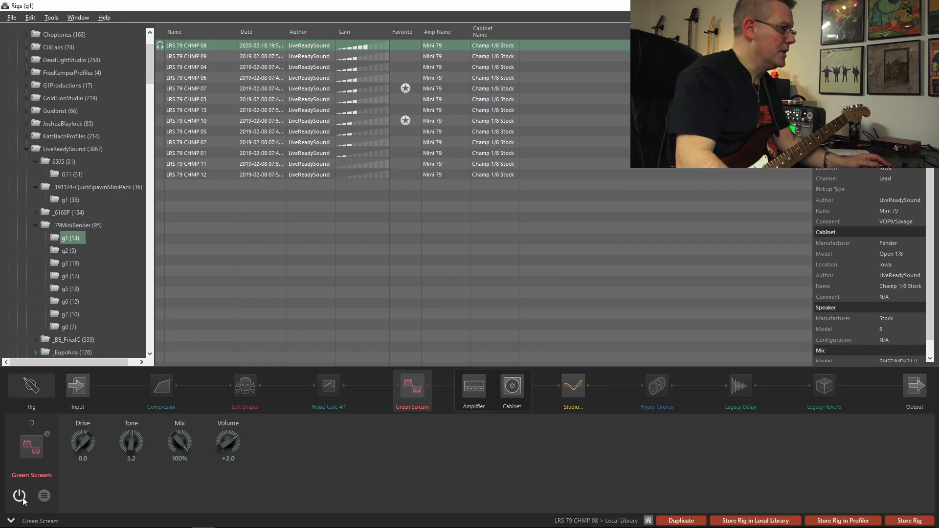
View the distortion types offered for the Green Scream slot without choosing another, and switch Green Scream off and on again.
left_click(44, 495)
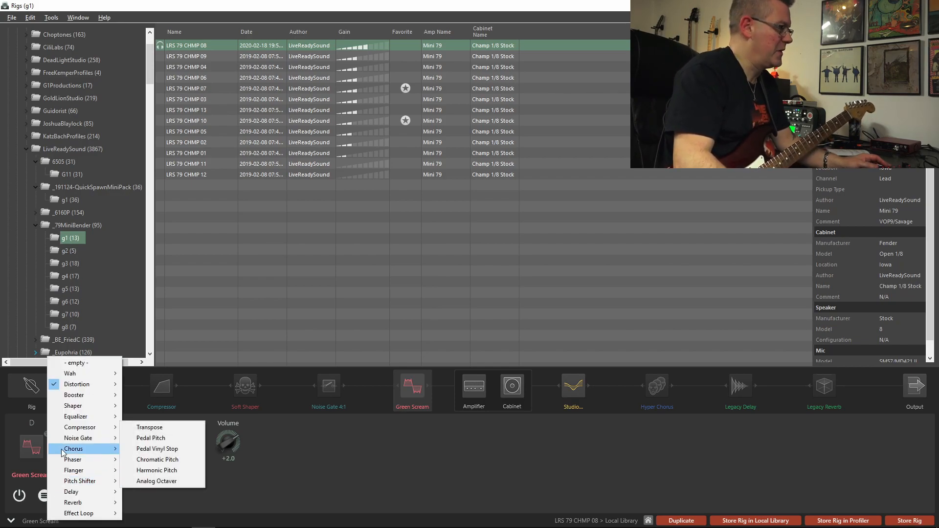
mouse_move(95, 384)
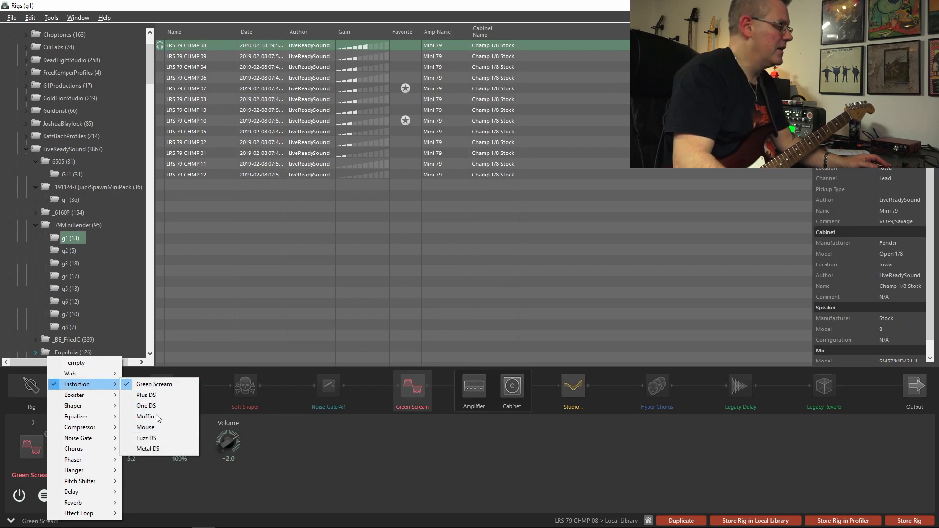
left_click(316, 438)
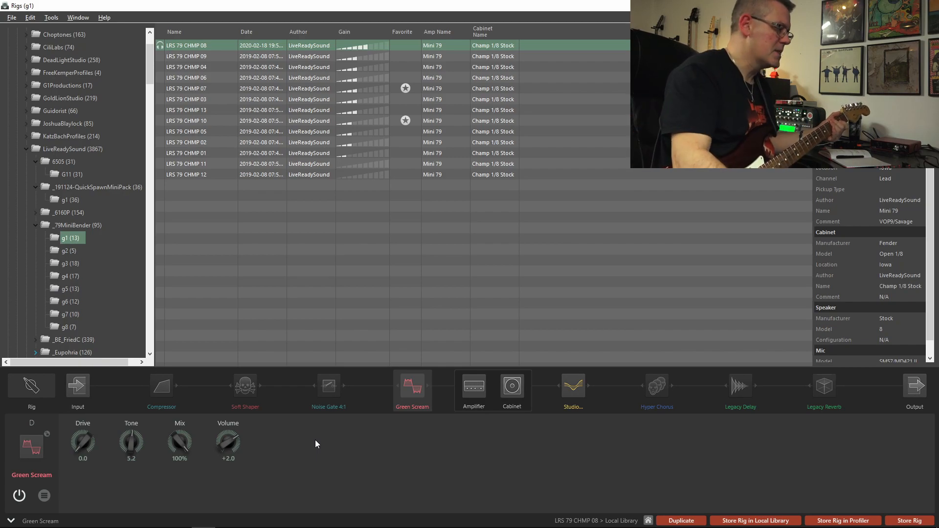
left_click(19, 496)
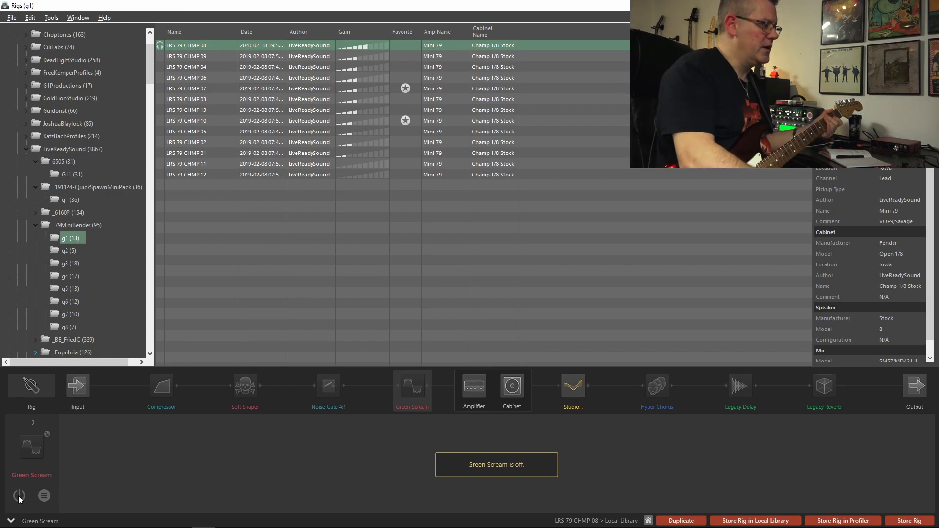
left_click(19, 495)
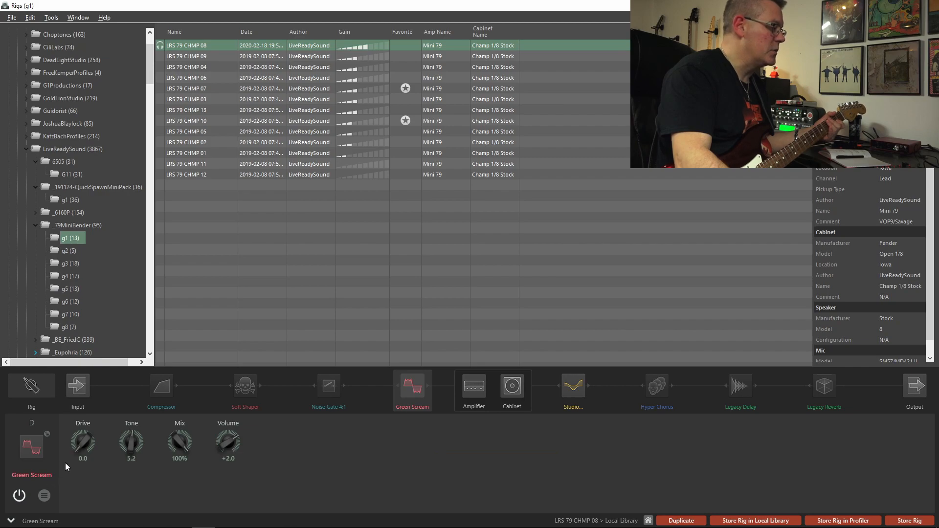
Raise the Green Scream's Drive to about 4.5 and lower it to 1.7.
left_click_drag(75, 448, 74, 424)
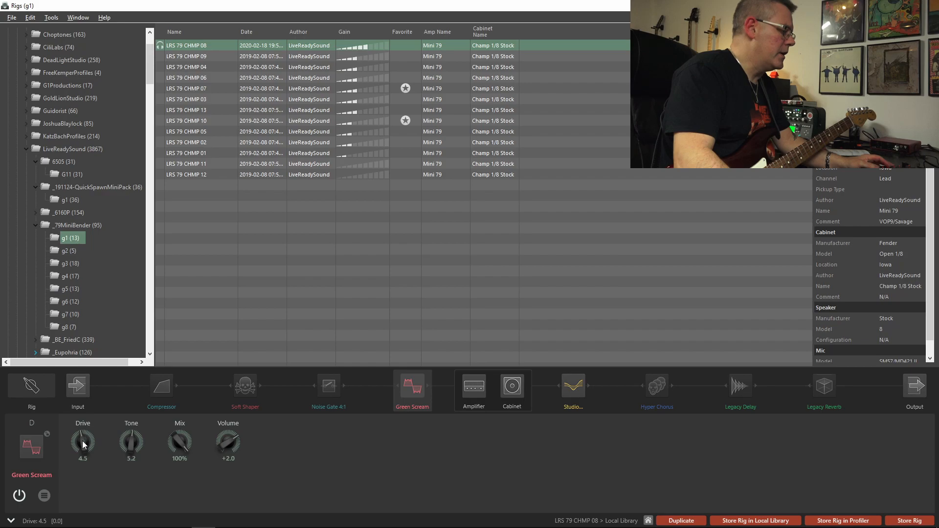
left_click_drag(87, 441, 80, 453)
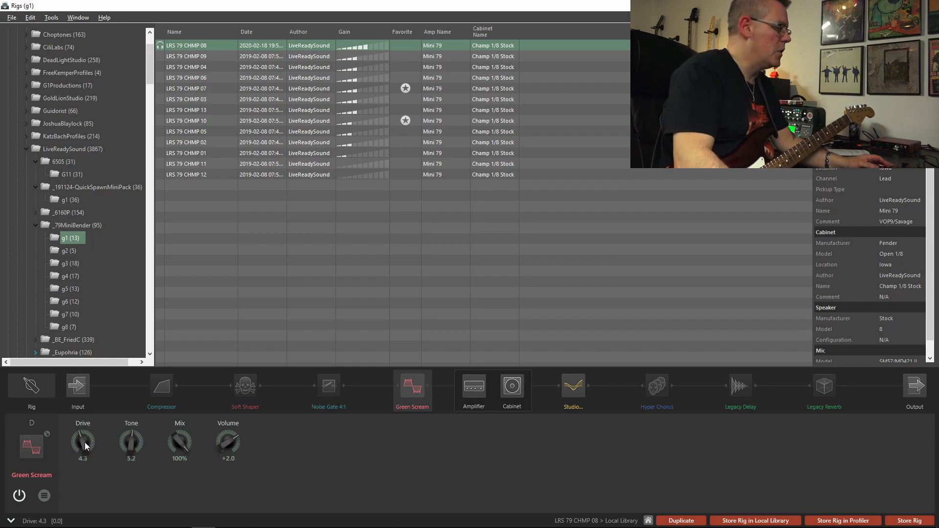
scroll(77, 443, "down", 5)
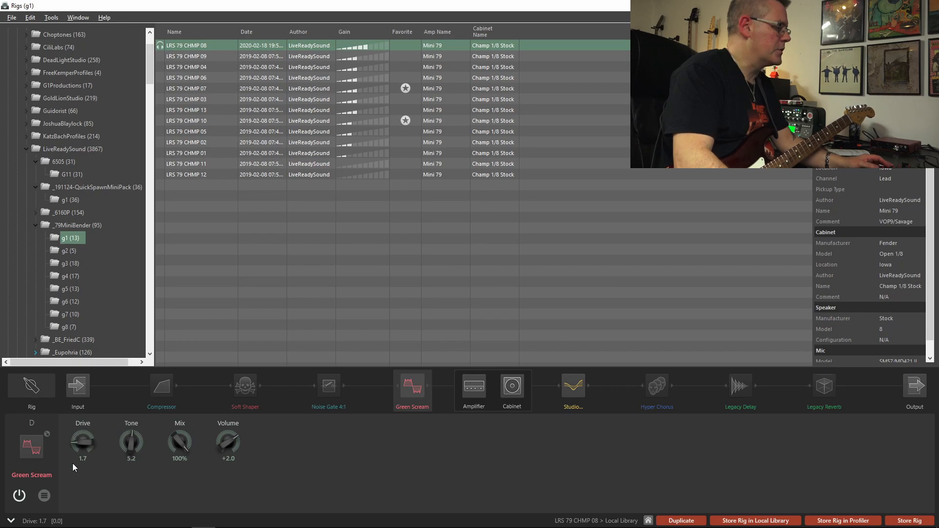
Replace Green Scream with the Fuzz DS distortion and switch it off and on again.
left_click(41, 494)
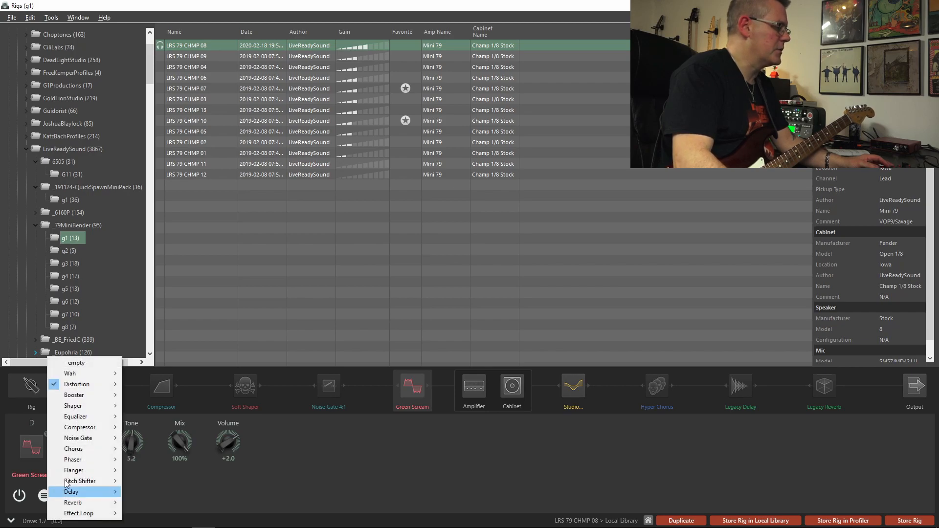
mouse_move(92, 386)
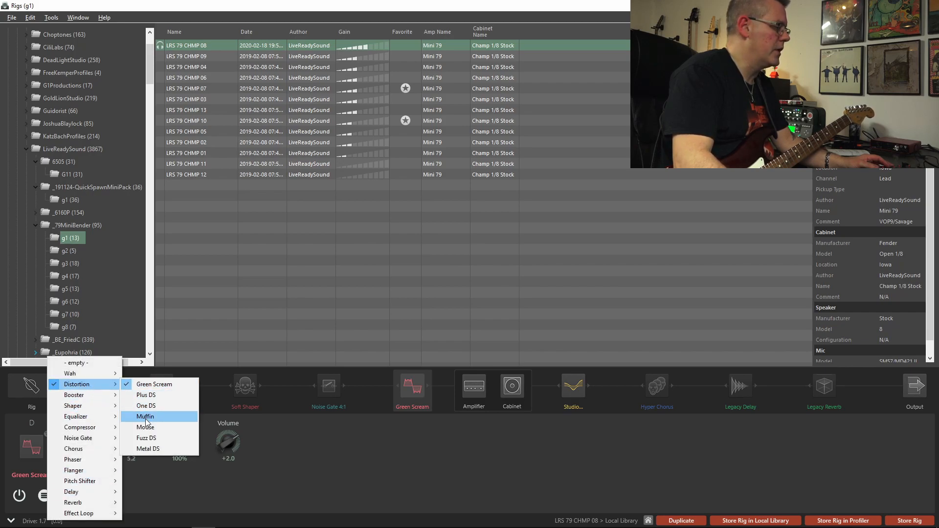
left_click(151, 436)
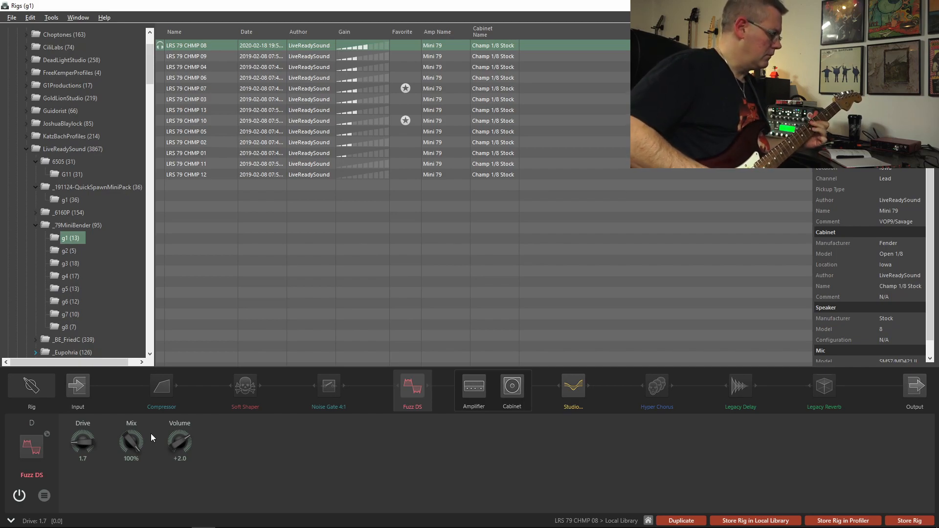
left_click(19, 496)
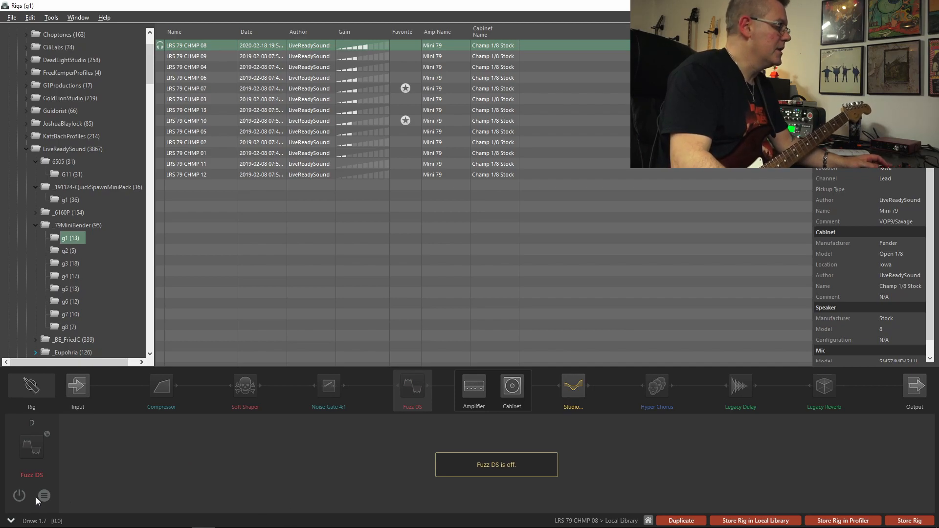
left_click(20, 496)
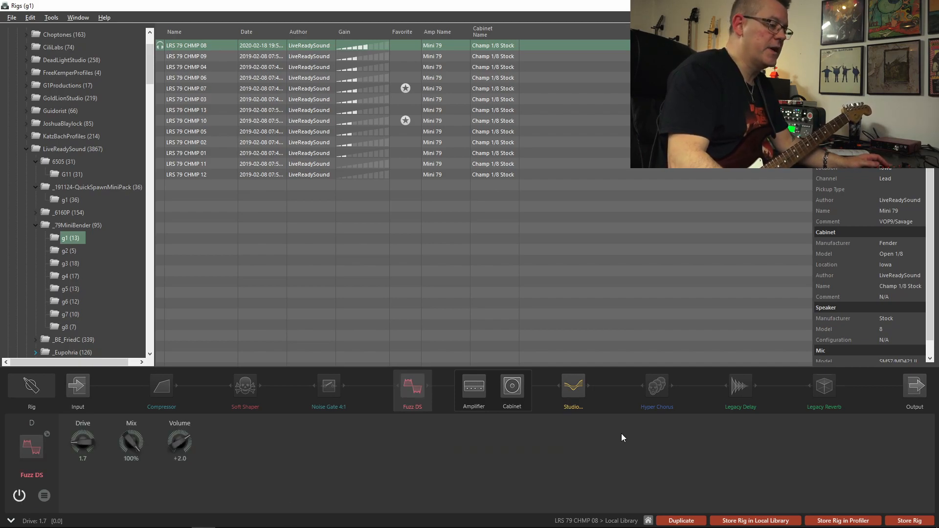
Replace the Legacy Delay with the Single Delay type.
left_click(741, 388)
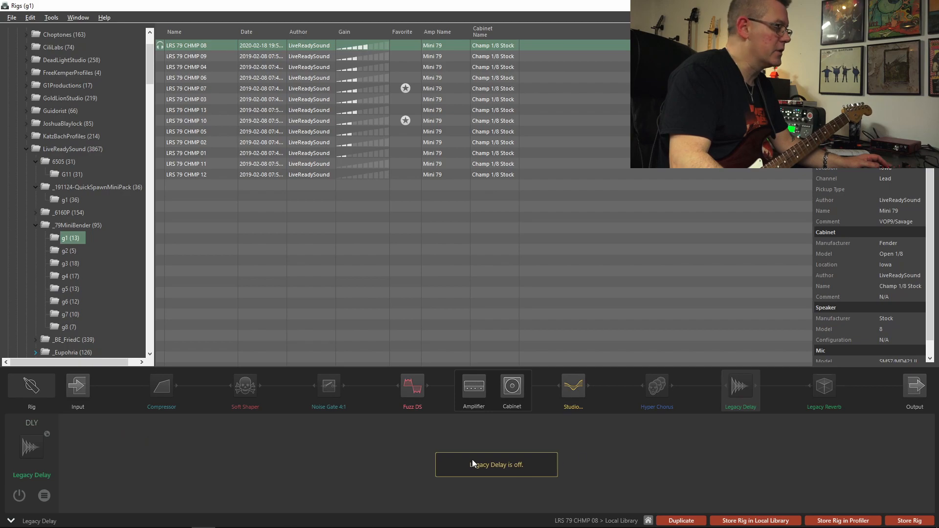
left_click(43, 496)
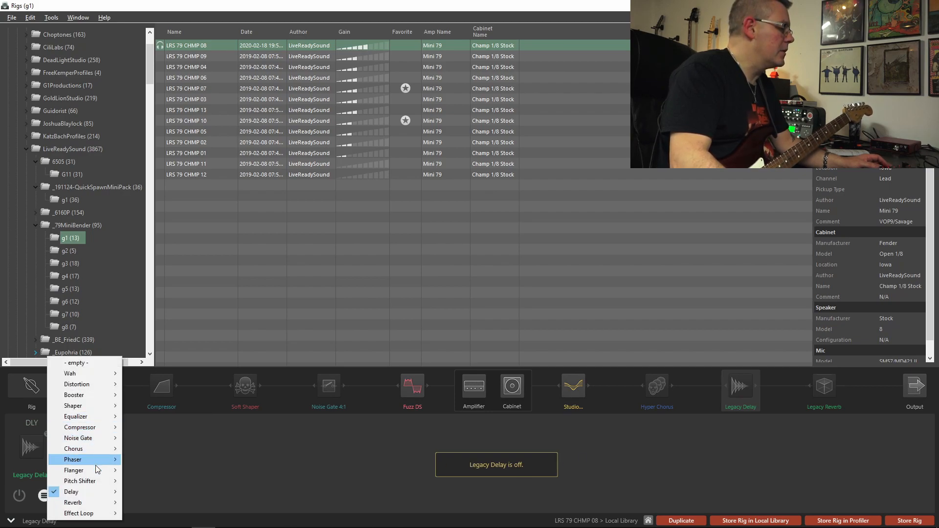
mouse_move(109, 493)
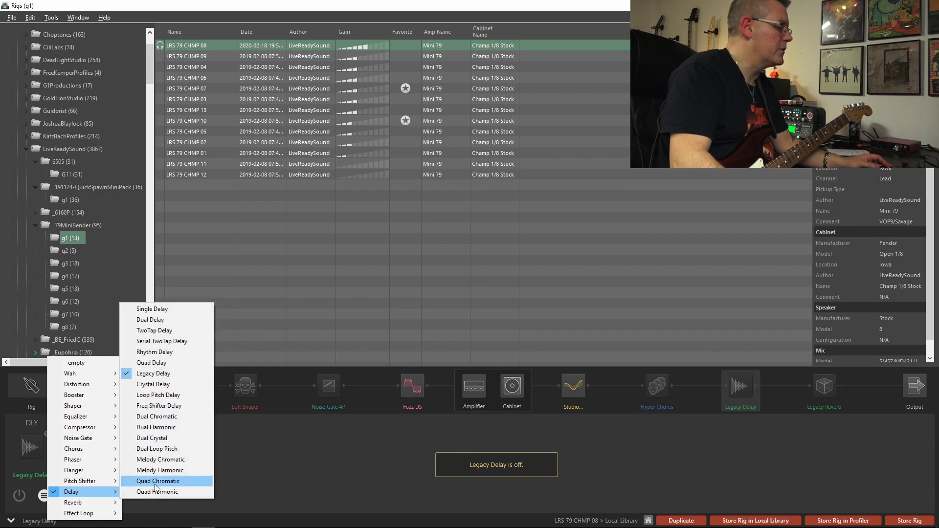
left_click(172, 312)
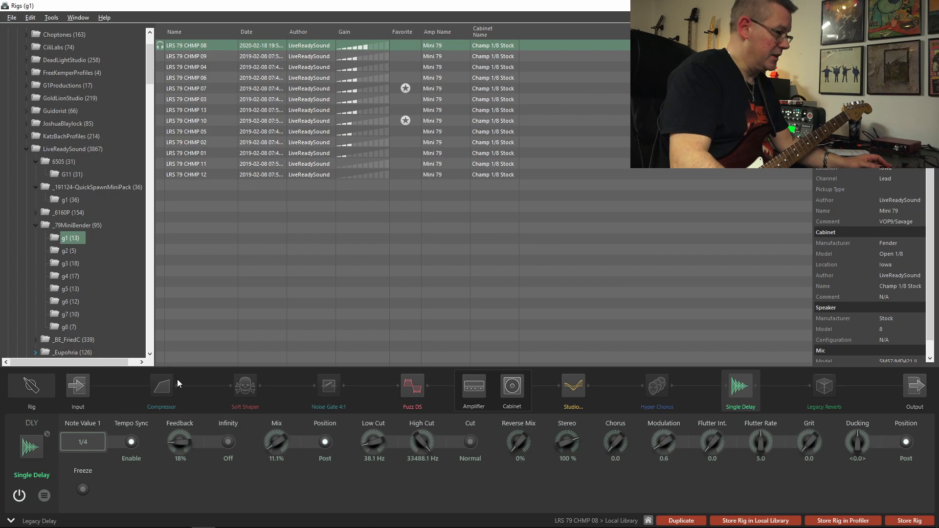
Set the Single Delay's Note Value 1 to 9/16 with Tempo Sync enabled, set Mix to 44.8%, and try Freeze.
left_click(131, 442)
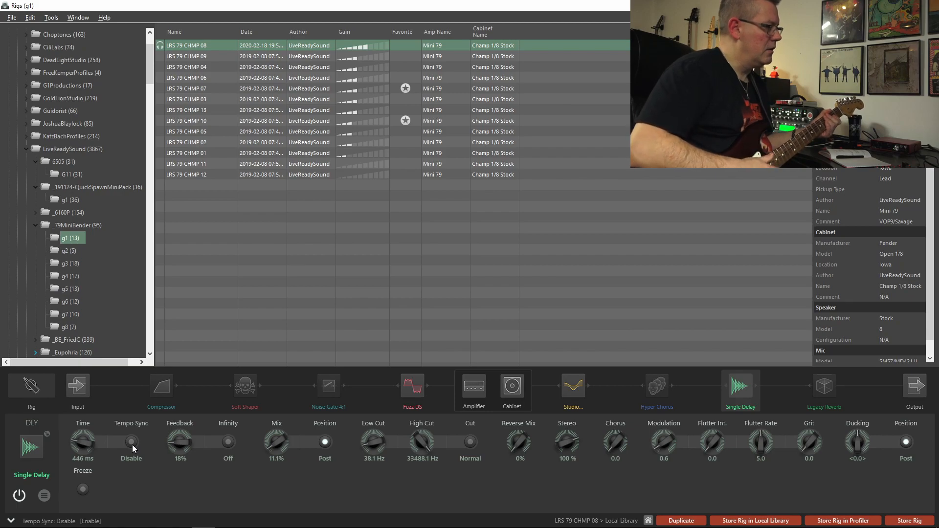
left_click(132, 444)
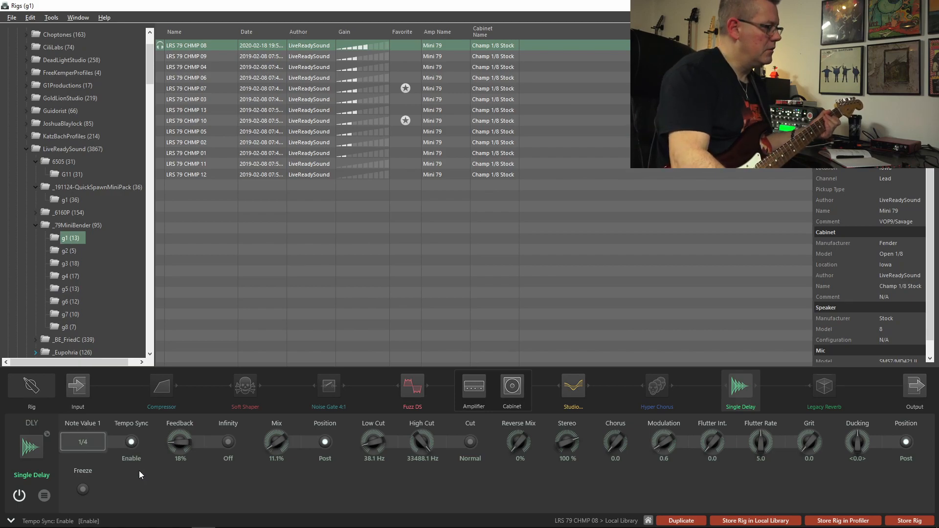
left_click(95, 443)
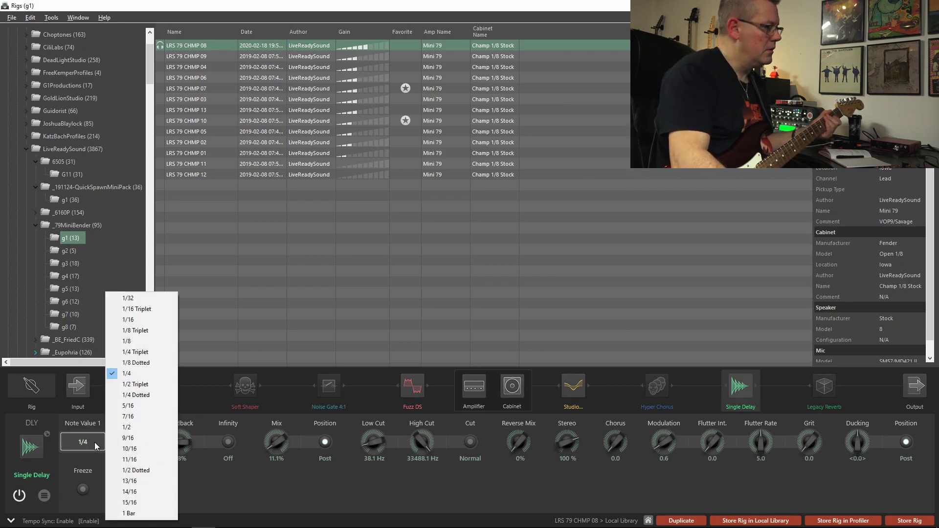
left_click(133, 470)
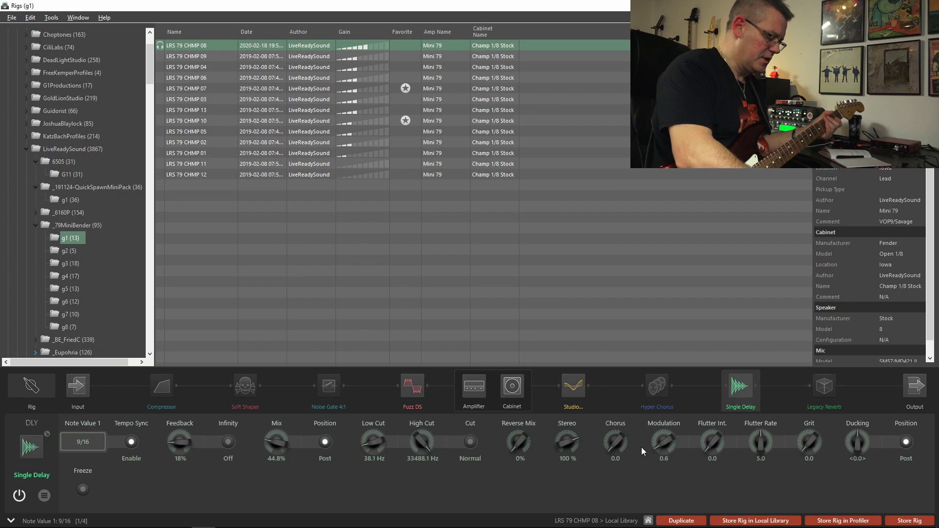
left_click(83, 489)
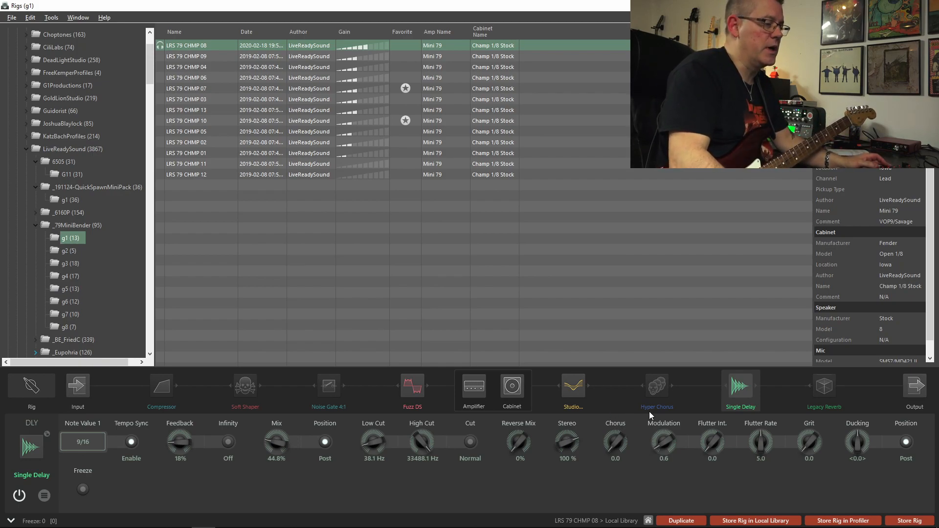
Change the Studio Equalizer after the cabinet to a Graphic Equalizer and open the output settings.
left_click(573, 386)
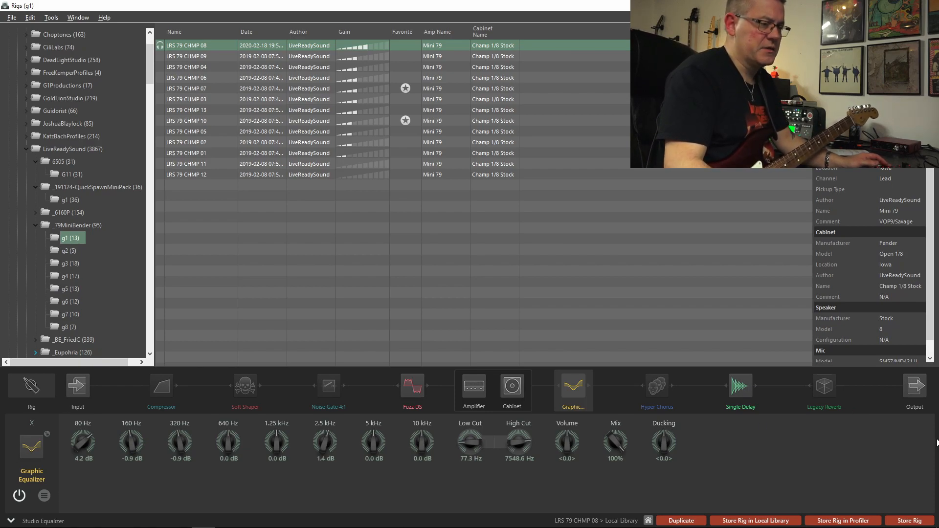
left_click(919, 394)
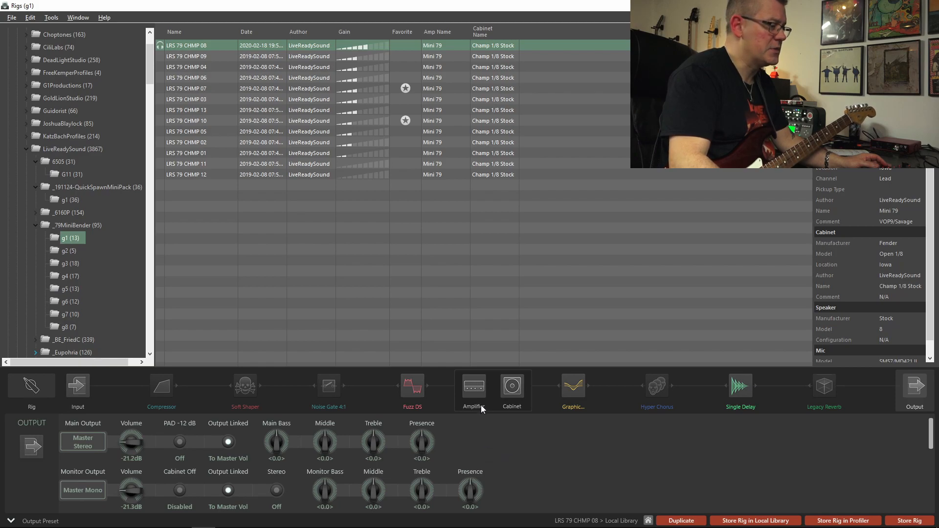
Switch the amplifier off and return to the output settings.
left_click(475, 391)
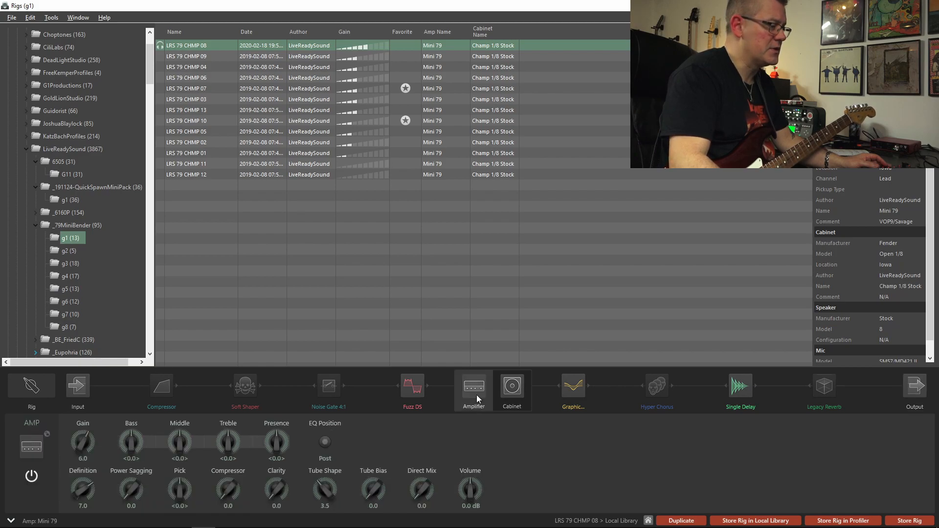
left_click(31, 478)
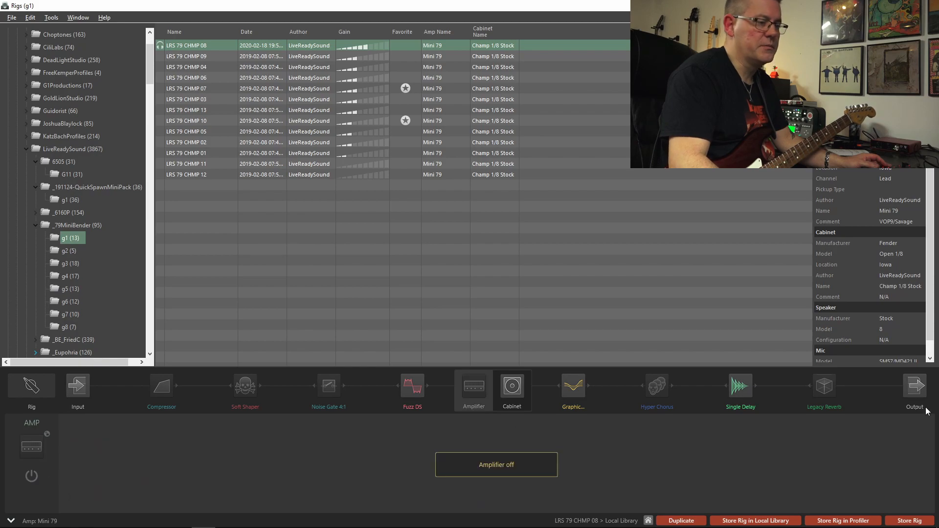
left_click(912, 386)
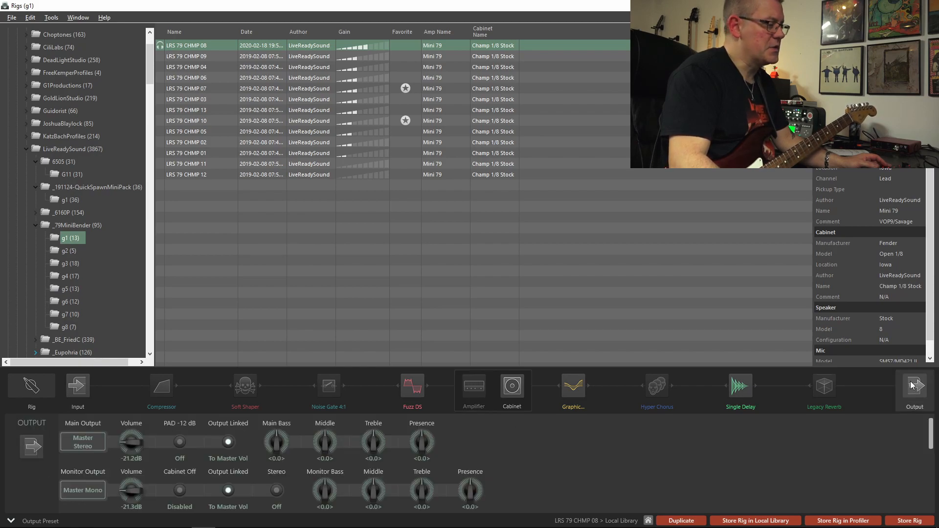